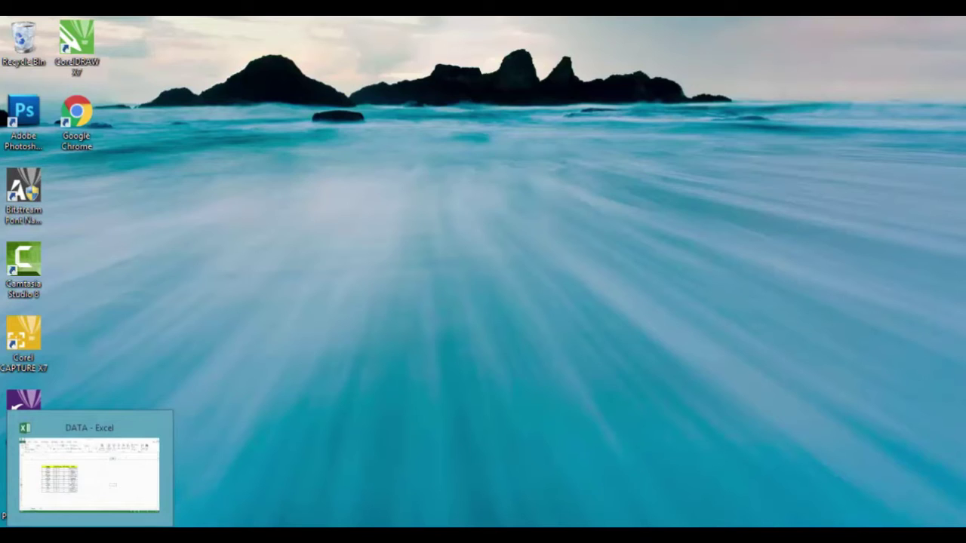
- Restore the DATA workbook window and click around the name table, ending on cell L13
click(89, 475)
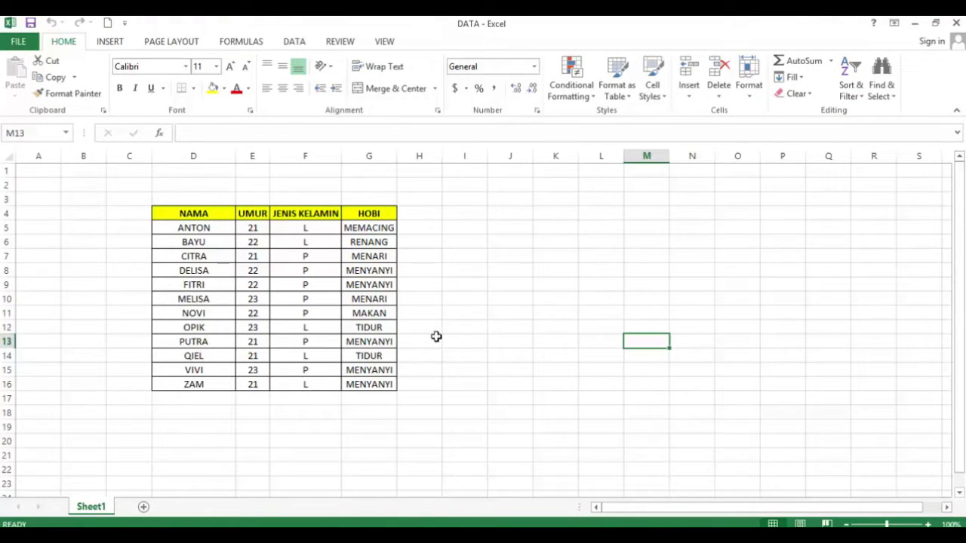
click(160, 201)
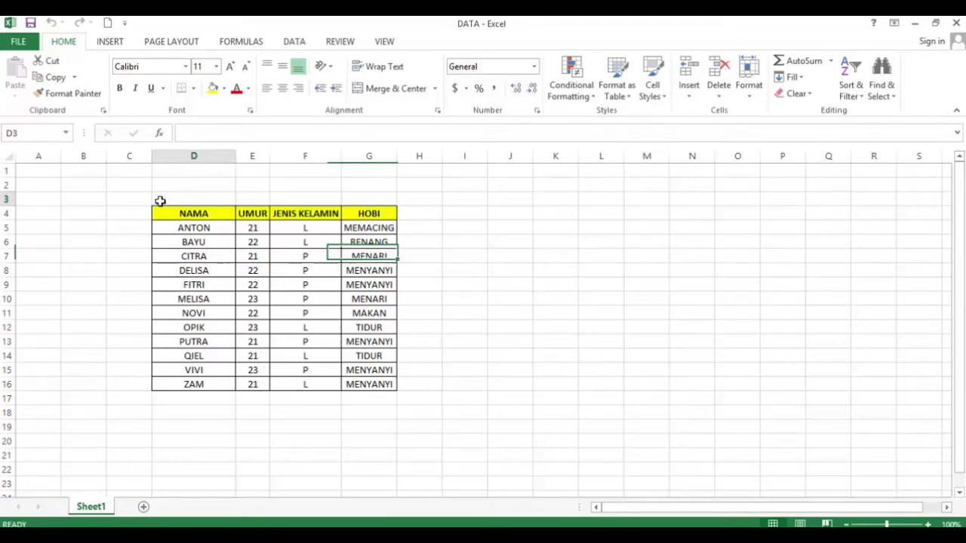
click(159, 241)
mouse_move(129, 211)
mouse_down()
mouse_move(437, 439)
mouse_move(454, 433)
mouse_up()
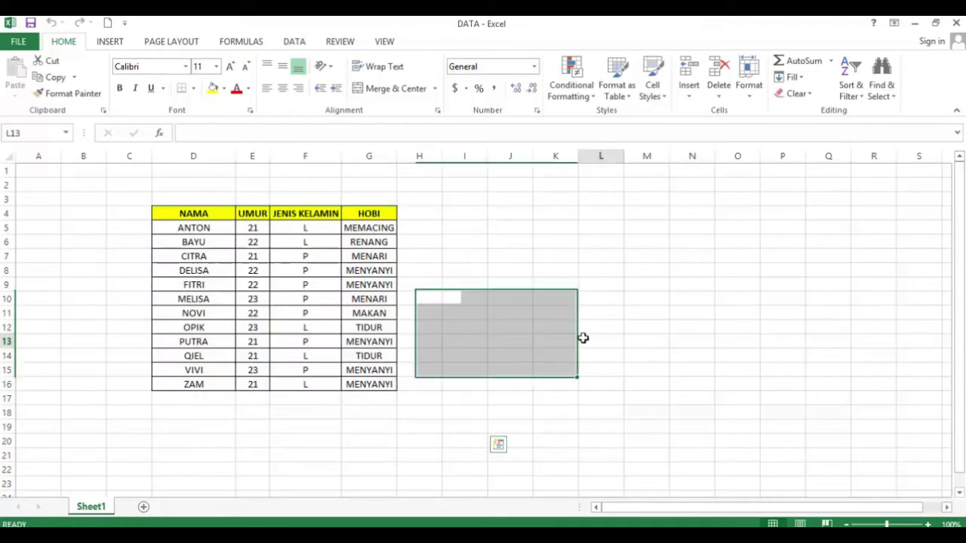
click(582, 339)
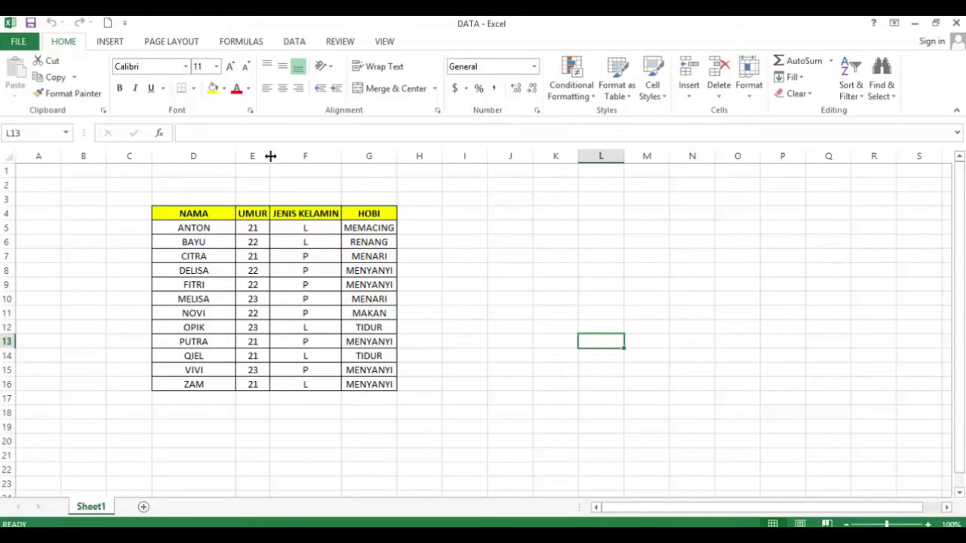
drag(270, 155, 270, 156)
- Set the page orientation to Portrait from Page Layout
click(167, 42)
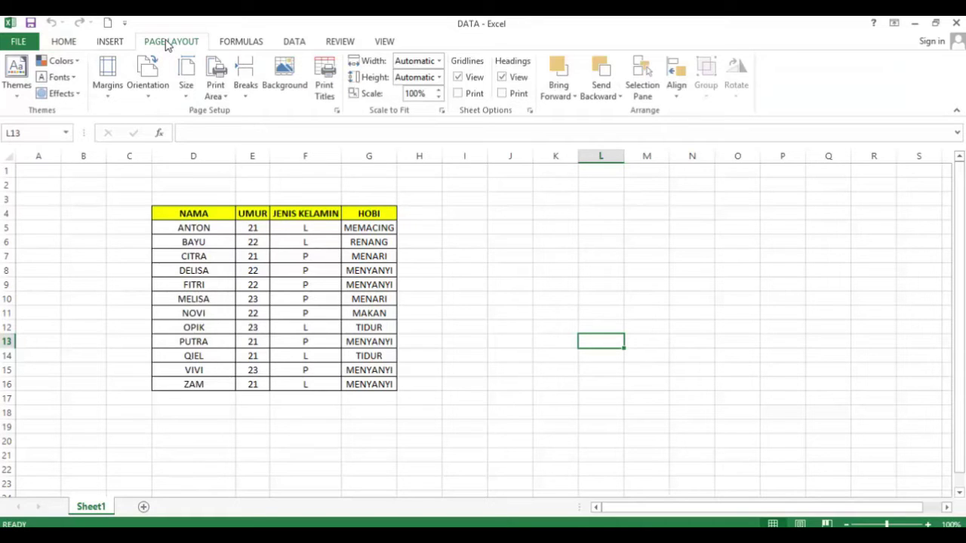
click(160, 101)
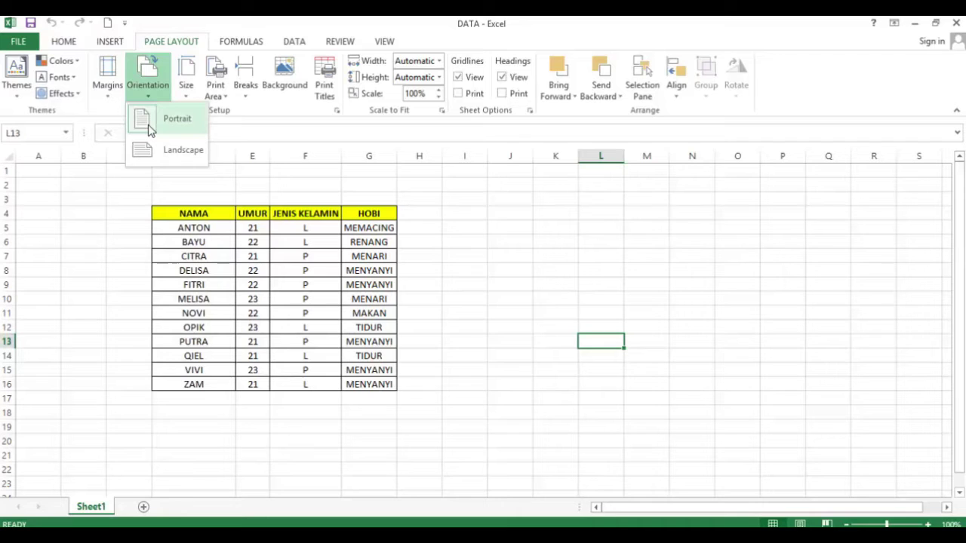
click(151, 130)
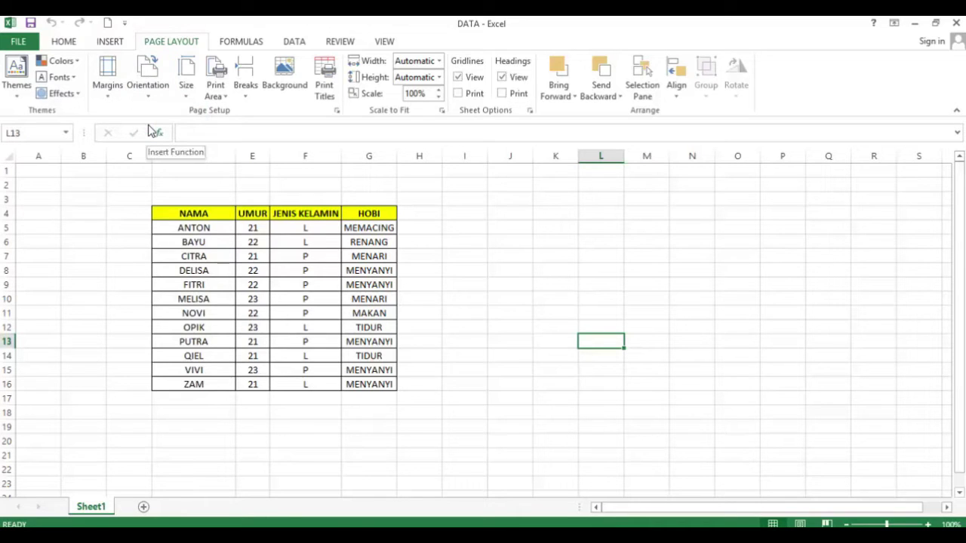
- Add Print Preview and Print to the Quick Access Toolbar and preview the page
click(125, 23)
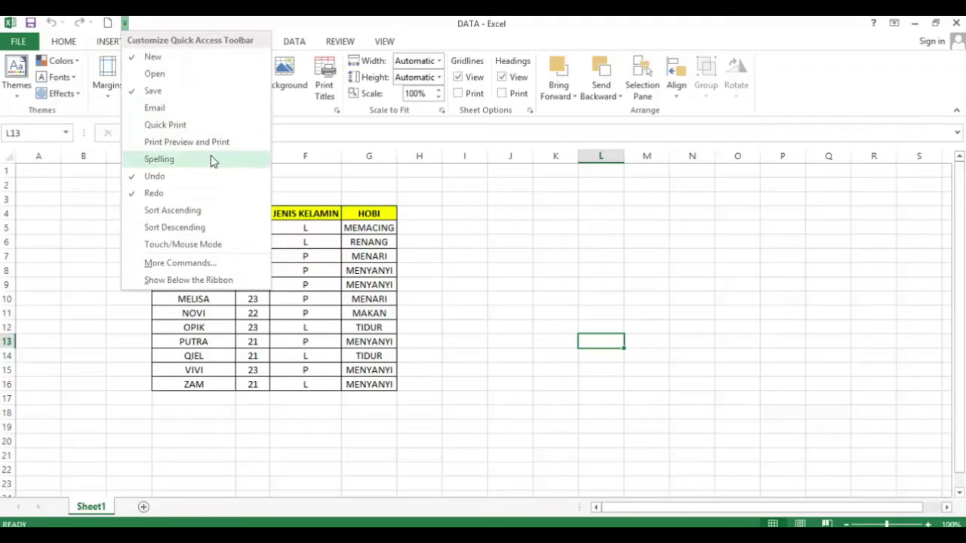
click(186, 142)
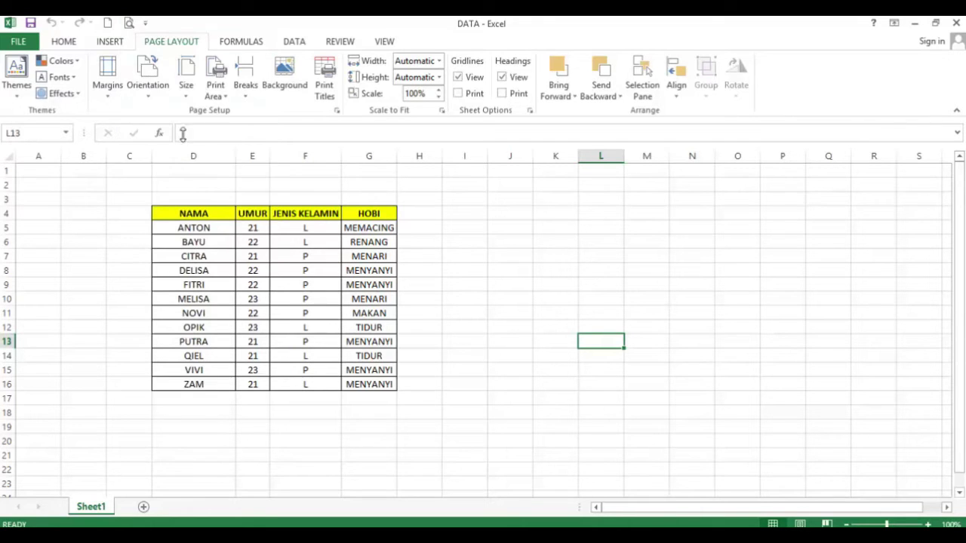
click(128, 24)
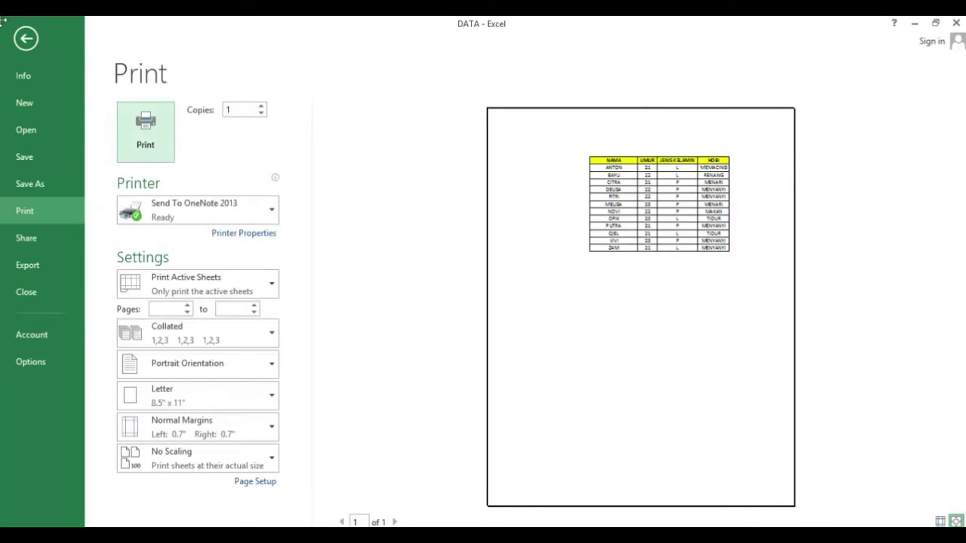
click(29, 39)
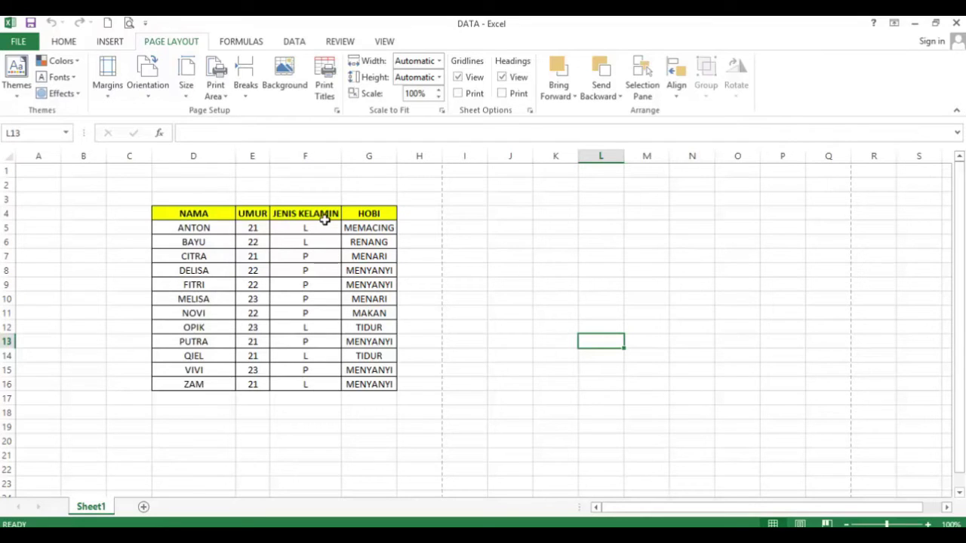
- Switch the orientation to Landscape and check the one-page layout in Print Preview
click(155, 99)
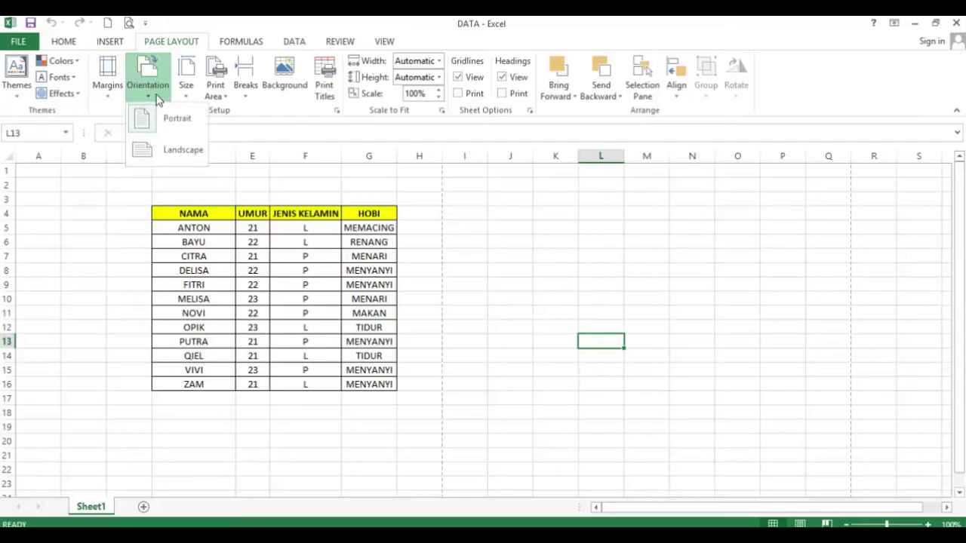
click(183, 160)
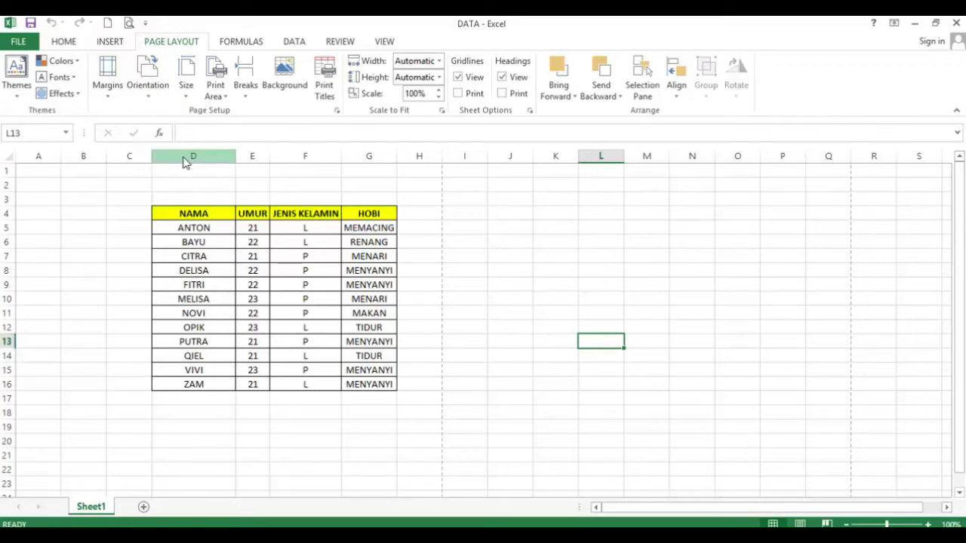
click(129, 22)
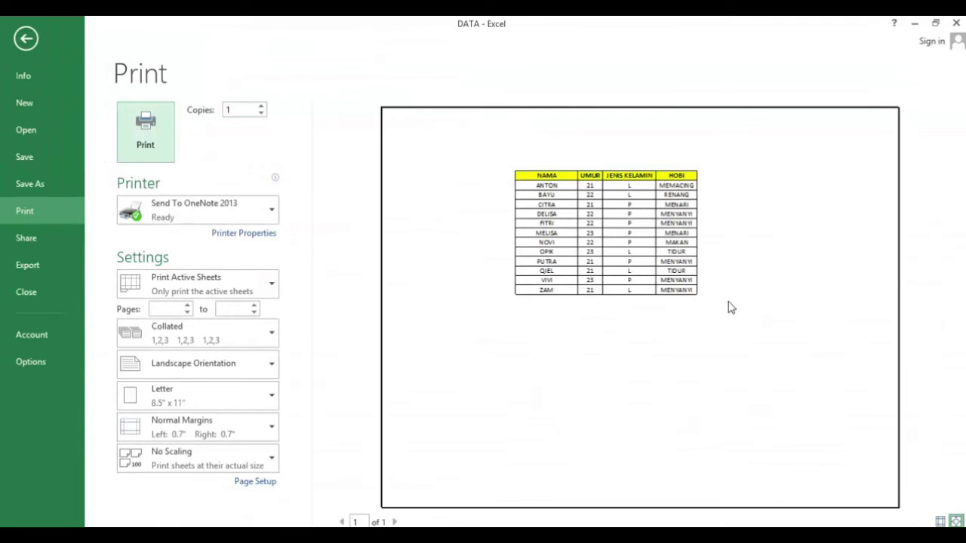
click(25, 39)
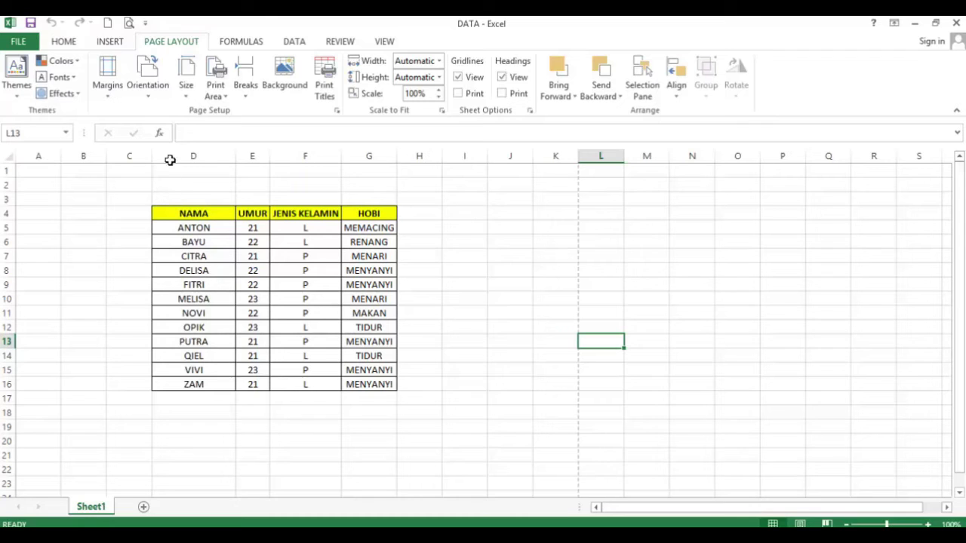
- Set a custom top margin of 0.75 inches in Page Setup
click(108, 105)
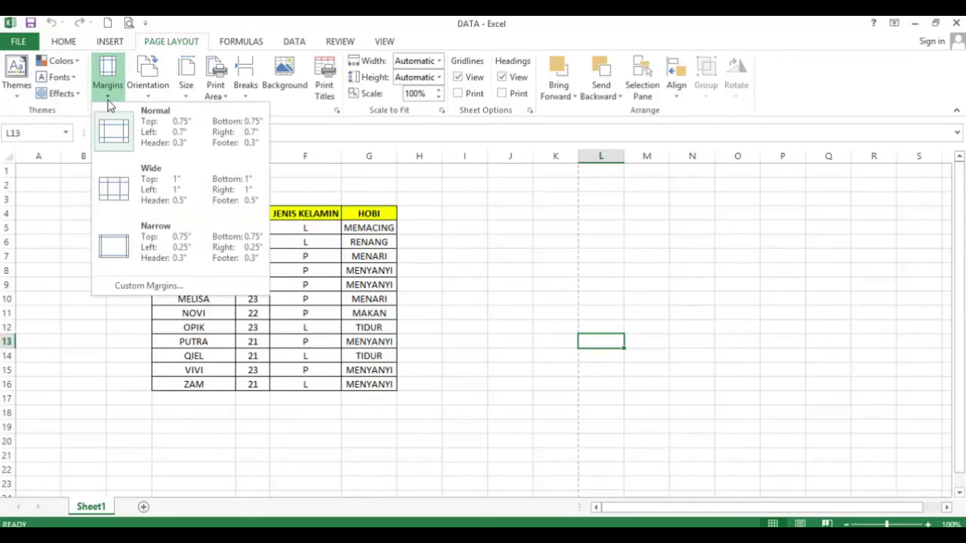
click(160, 288)
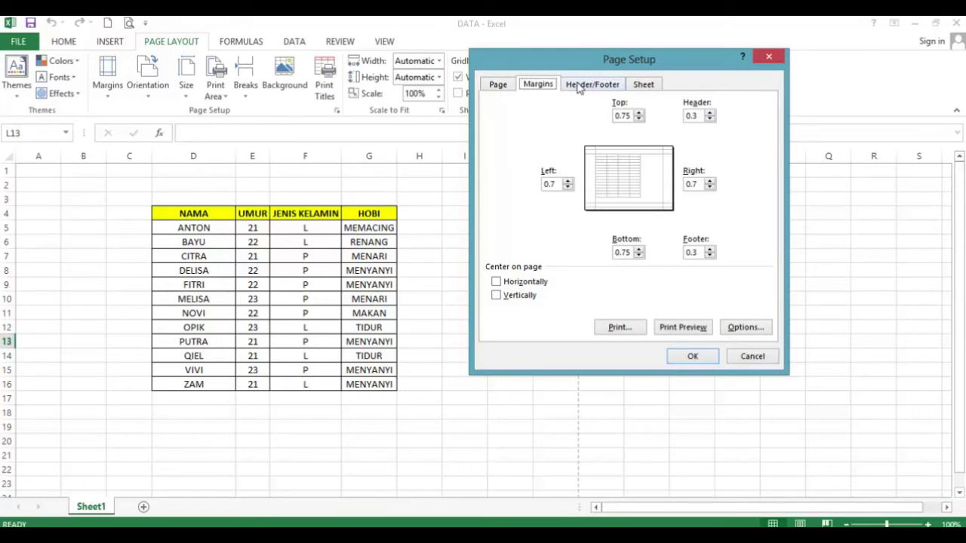
click(639, 120)
click(639, 119)
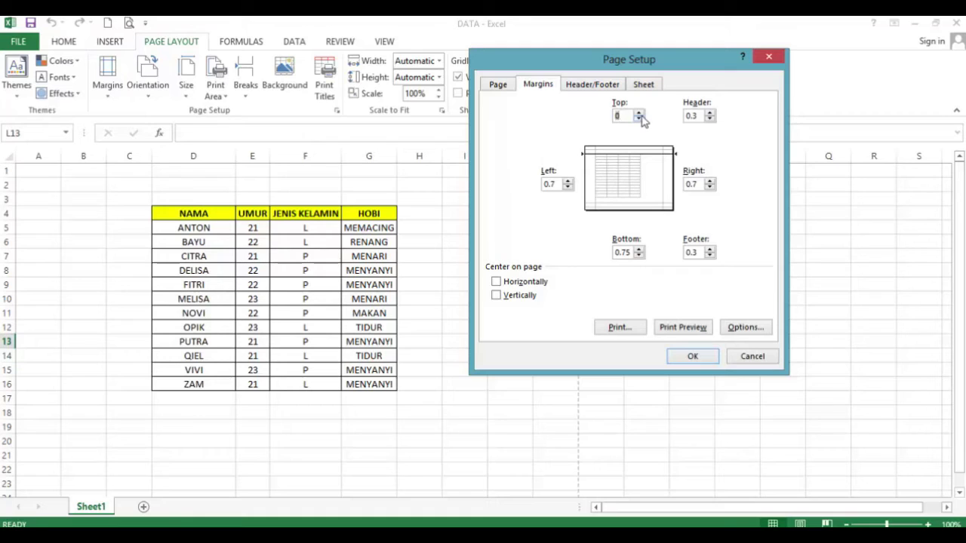
text(.75)
click(751, 357)
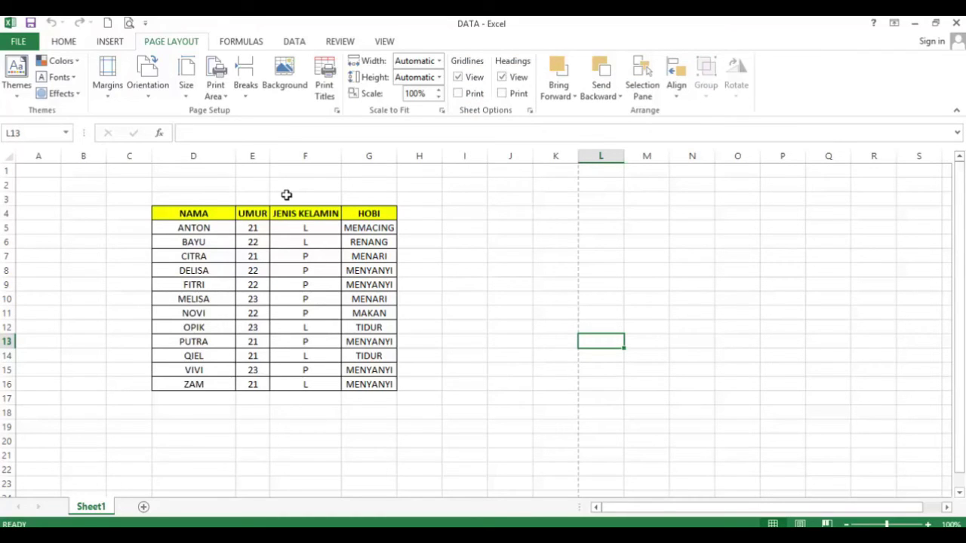
- Change the paper to A4 in portrait and confirm the one-page layout in Print Preview
click(187, 92)
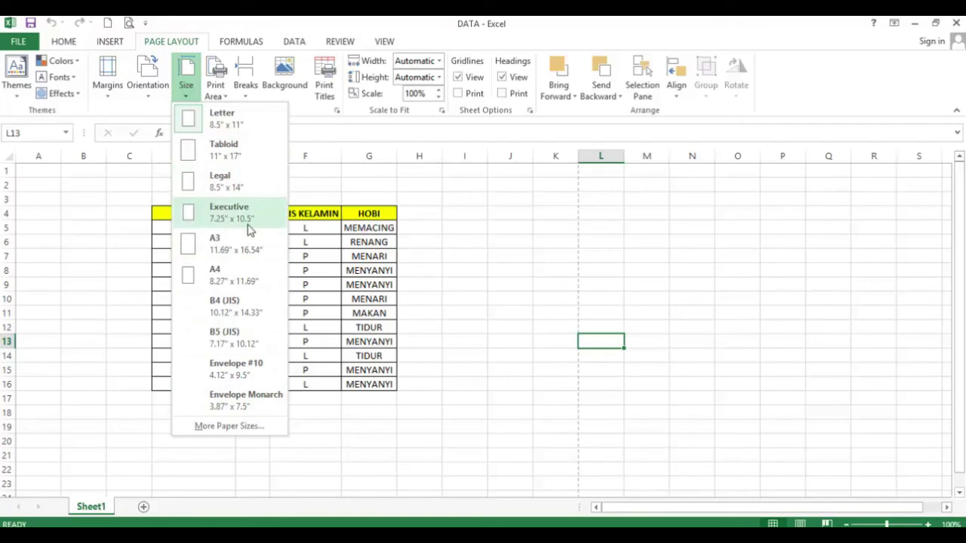
click(238, 277)
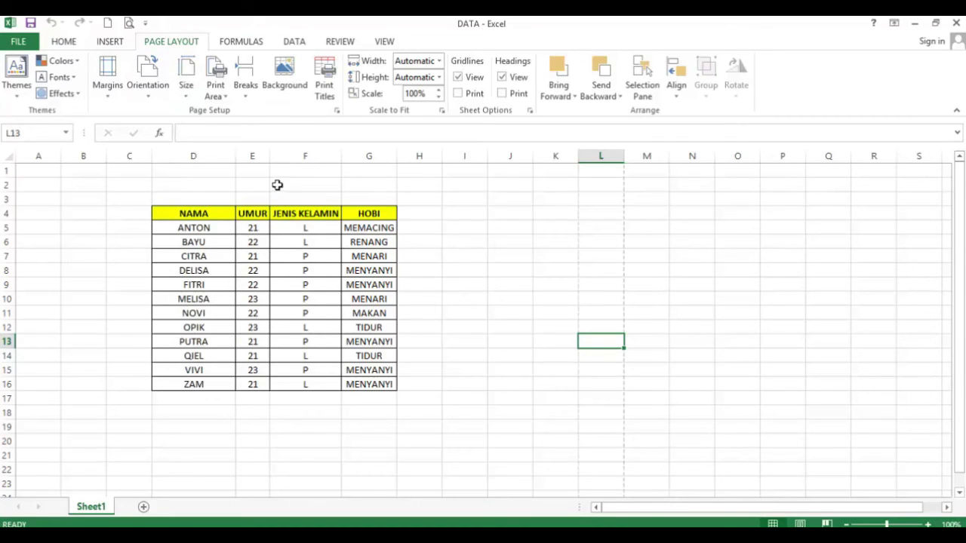
click(148, 89)
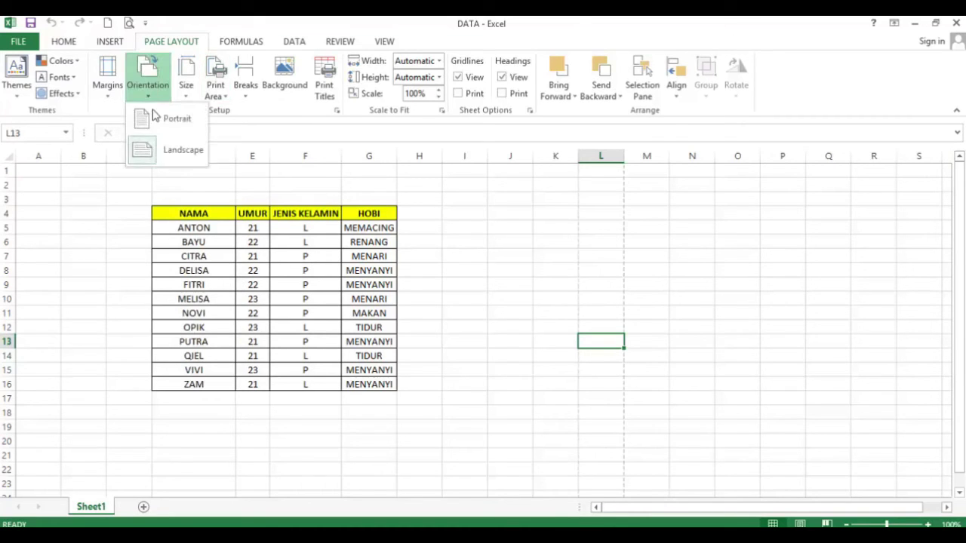
click(190, 132)
click(129, 23)
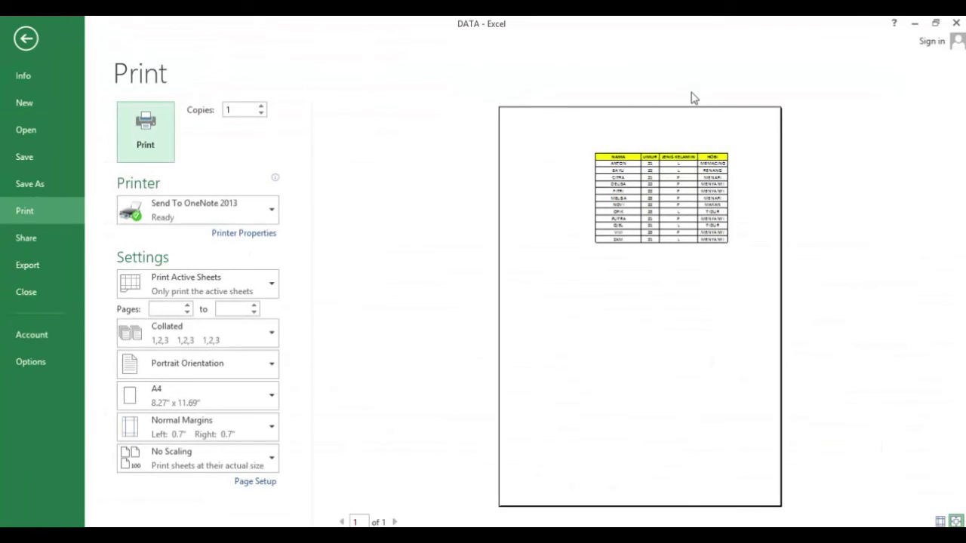
click(26, 39)
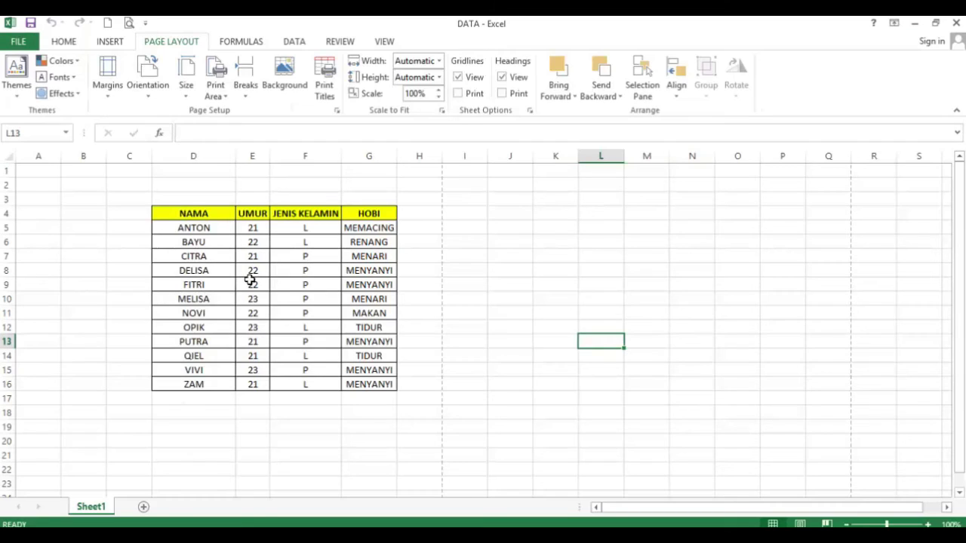